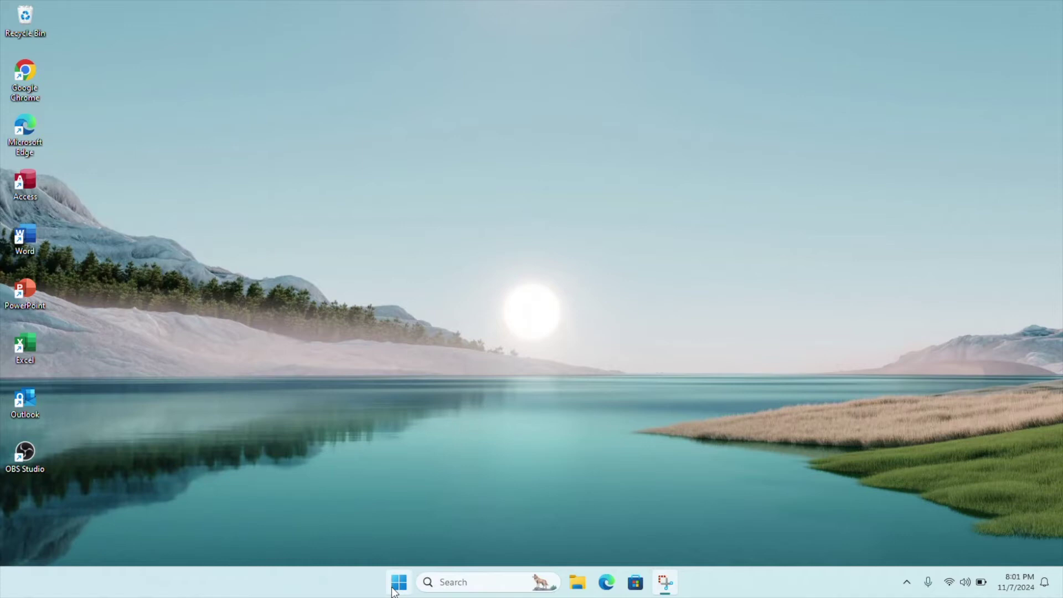
# Launch the Settings app from the Start menu's pinned apps
pyautogui.click(397, 582)
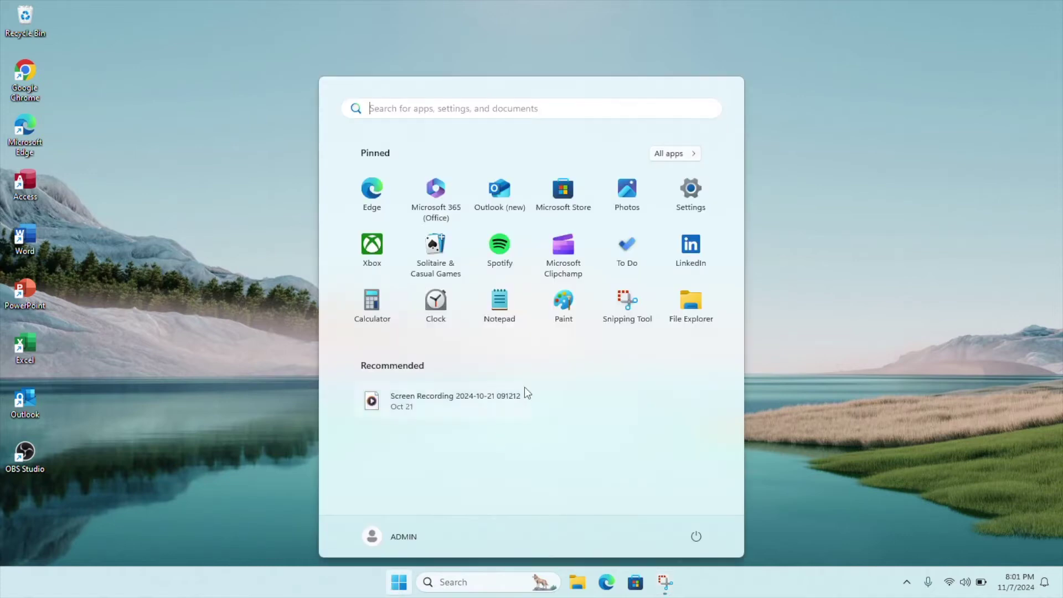
pyautogui.click(691, 191)
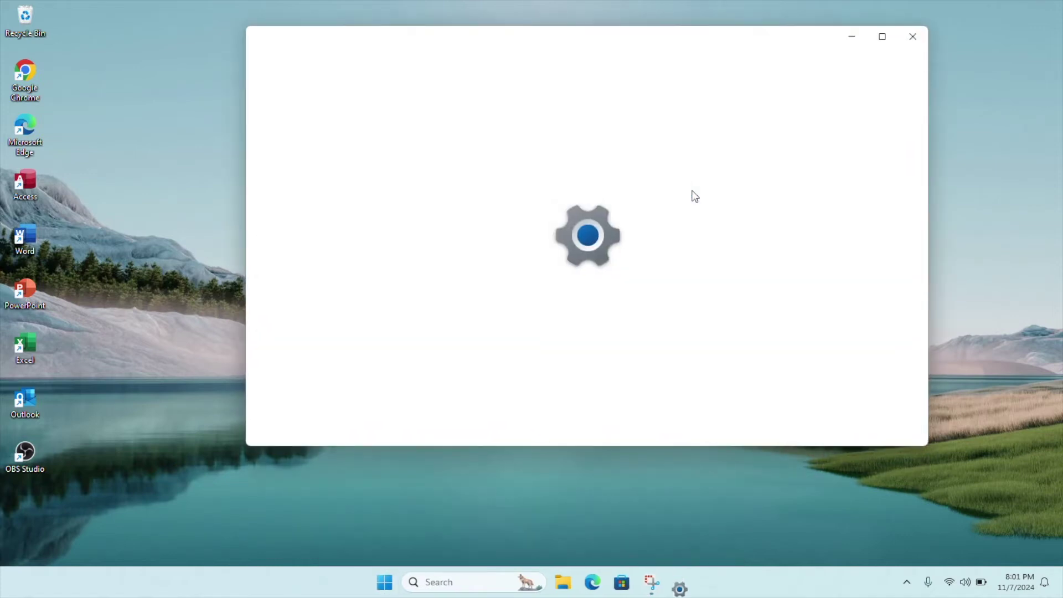
# Go to Accounts > Other users and expand Peter's local account
pyautogui.click(306, 332)
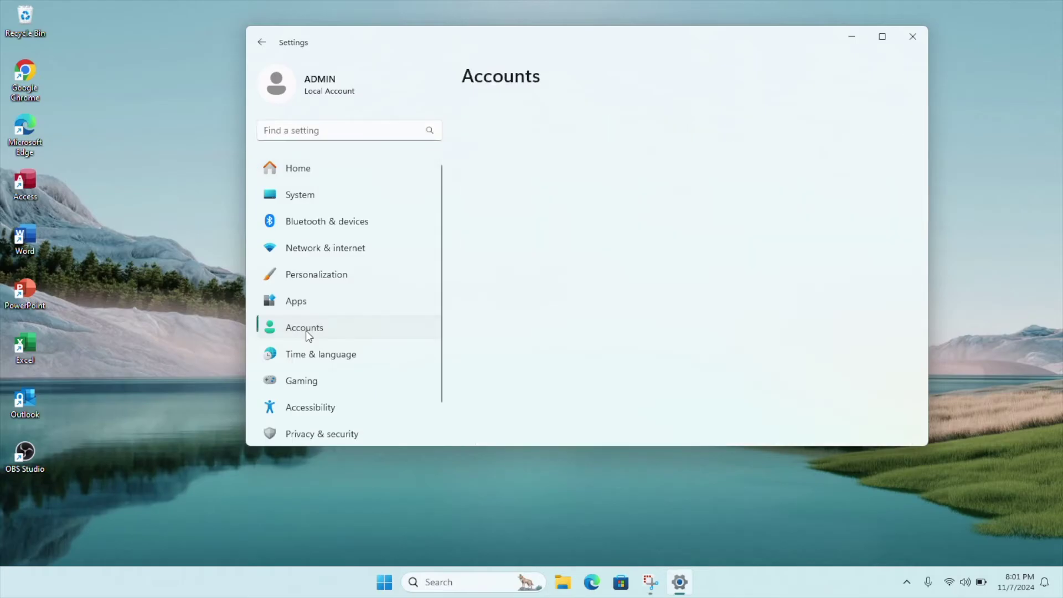
pyautogui.click(657, 284)
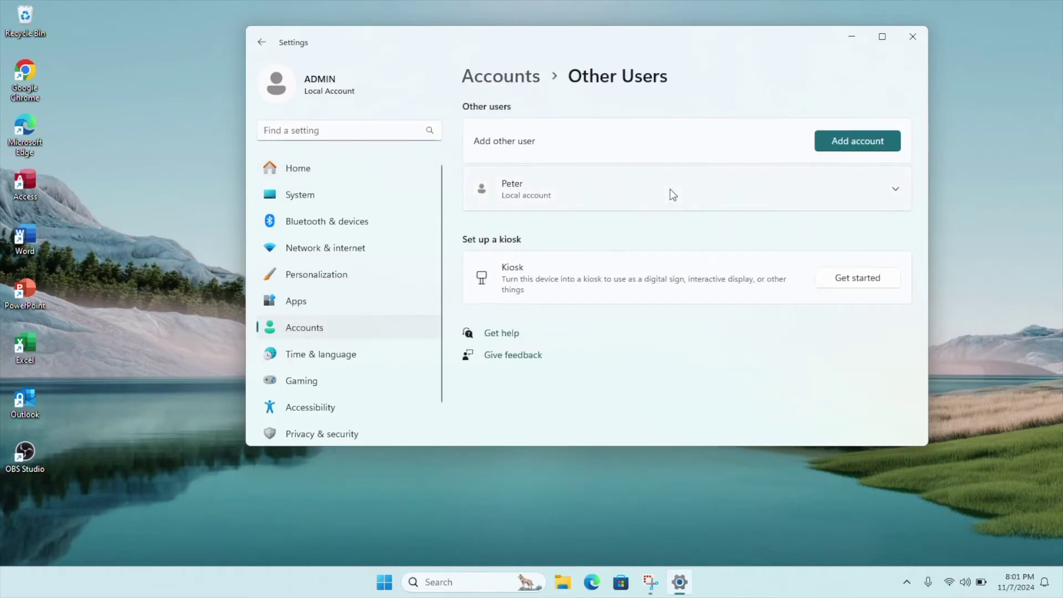
pyautogui.click(896, 192)
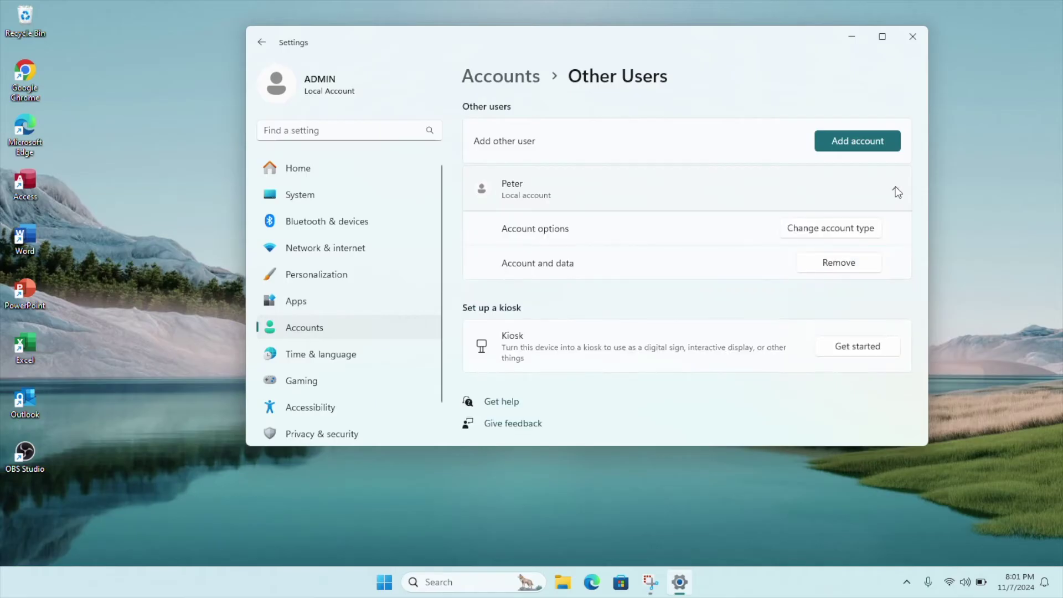
pyautogui.click(836, 235)
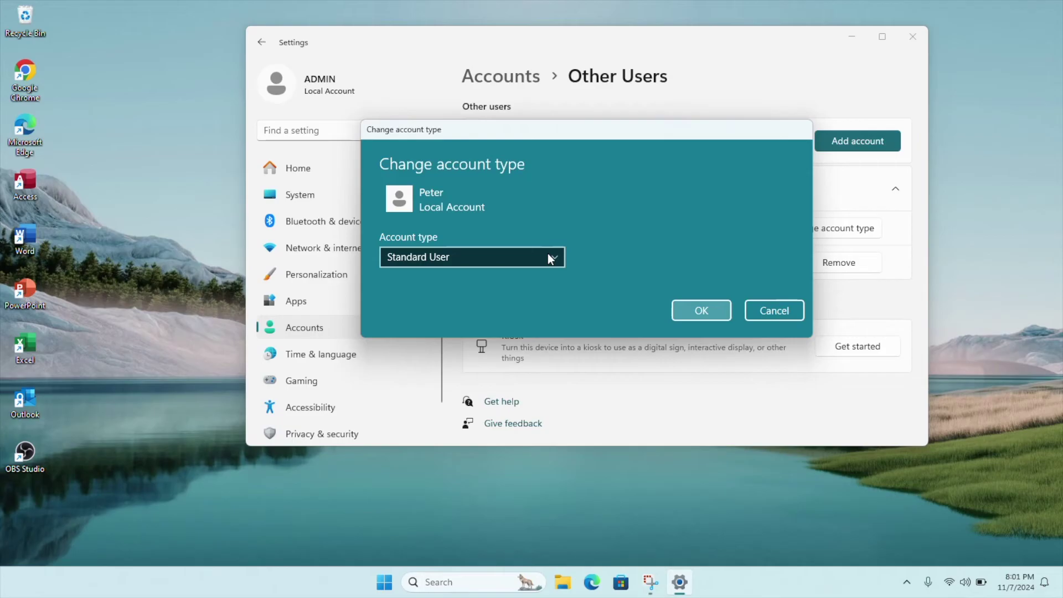
pyautogui.click(547, 257)
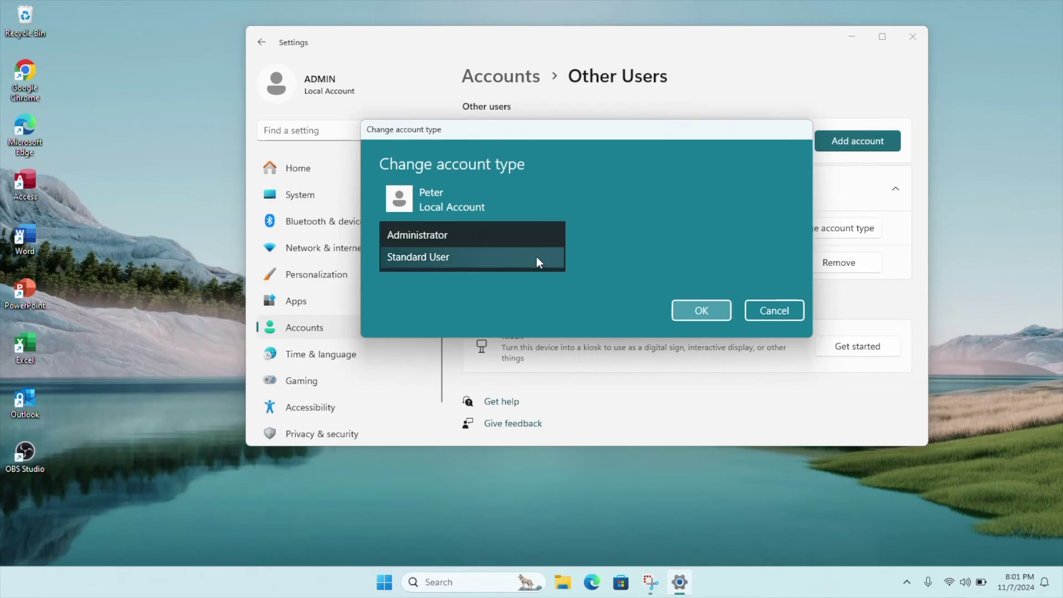
pyautogui.click(536, 236)
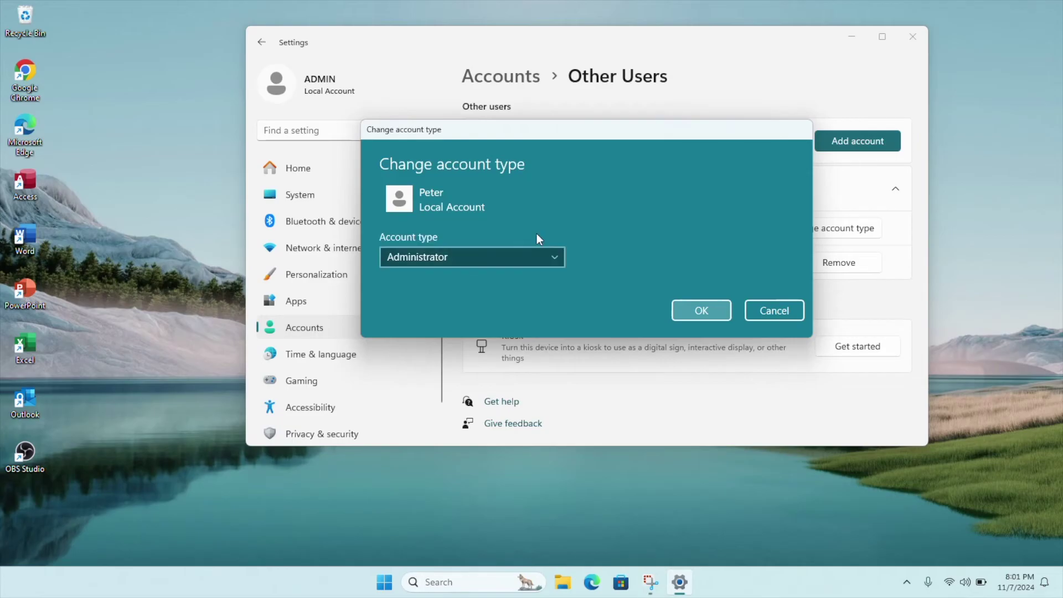
pyautogui.click(716, 309)
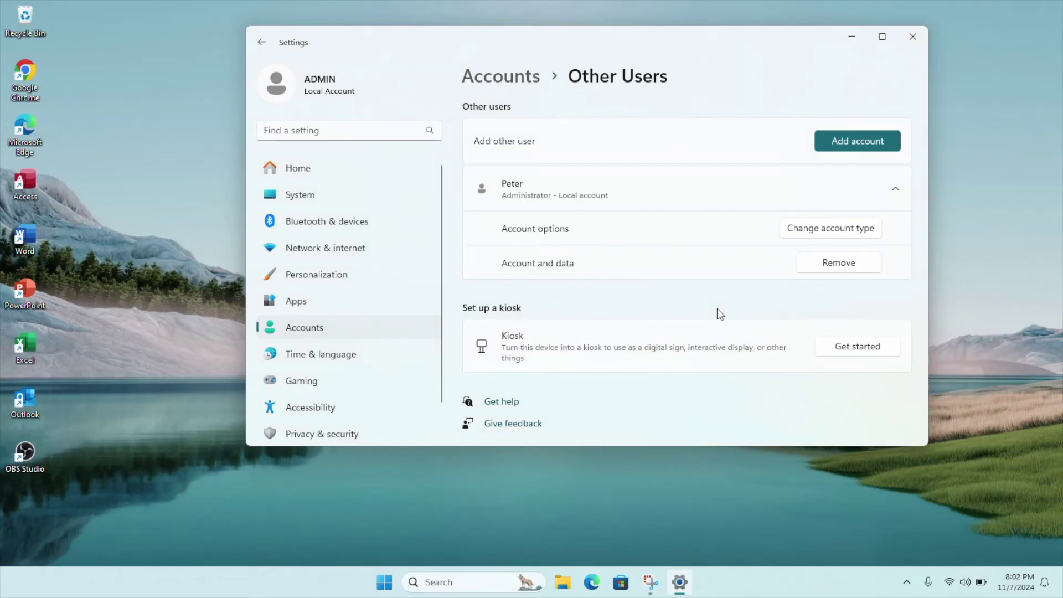